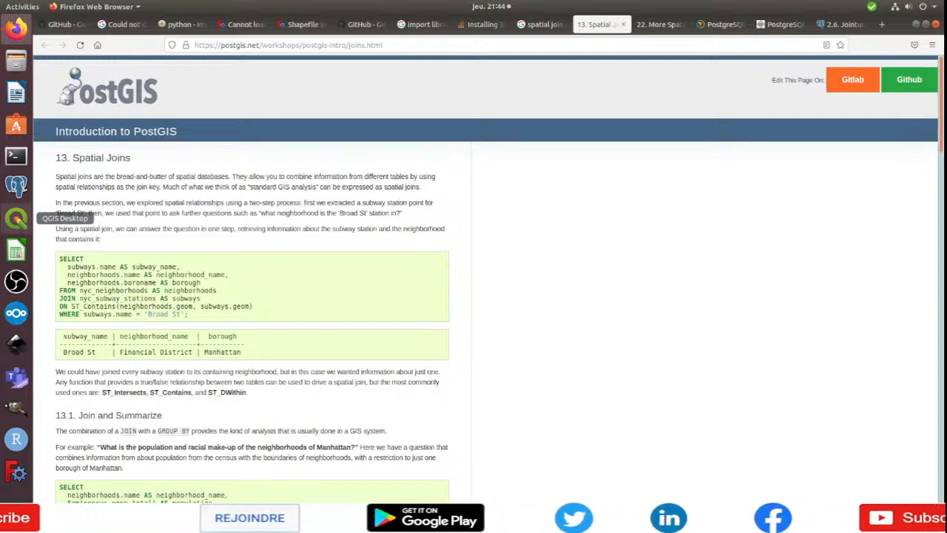
# Read the introduction and the example queries on the PostGIS workshop's Spatial Joins page
pyautogui.doubleClick(256, 177)
pyautogui.tripleClick(256, 177)
pyautogui.doubleClick(256, 177)
pyautogui.tripleClick(256, 176)
pyautogui.doubleClick(256, 176)
pyautogui.tripleClick(256, 177)
pyautogui.doubleClick(257, 177)
pyautogui.tripleClick(256, 177)
pyautogui.doubleClick(256, 177)
pyautogui.tripleClick(256, 177)
pyautogui.click(256, 177)
pyautogui.tripleClick(256, 177)
pyautogui.doubleClick(256, 176)
pyautogui.tripleClick(256, 177)
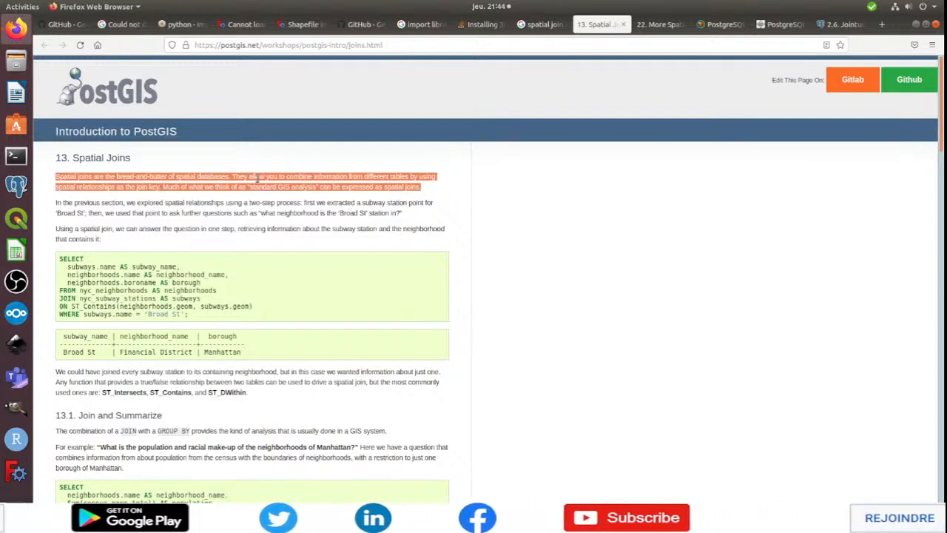
pyautogui.click(256, 177)
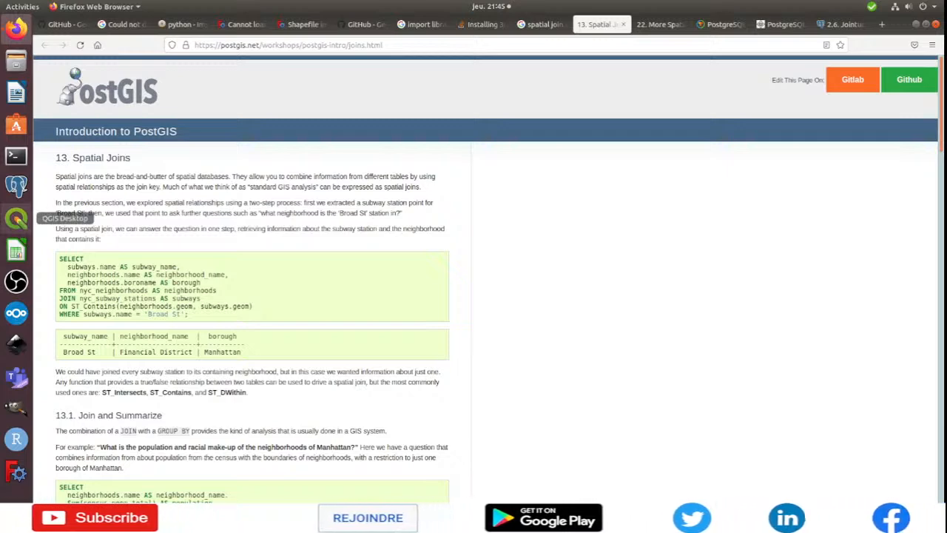
pyautogui.scroll(-4, 206, 263)
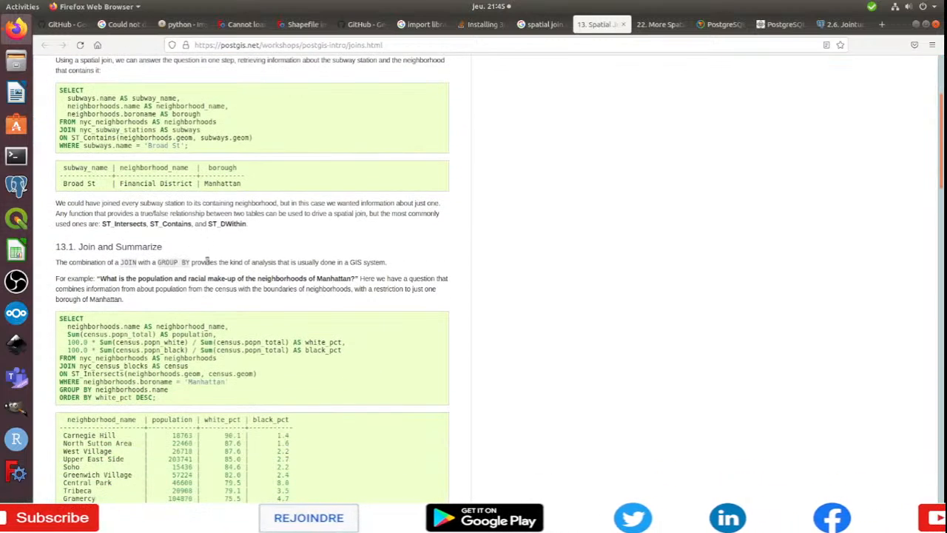
pyautogui.scroll(-5, 207, 263)
pyautogui.scroll(9, 200, 263)
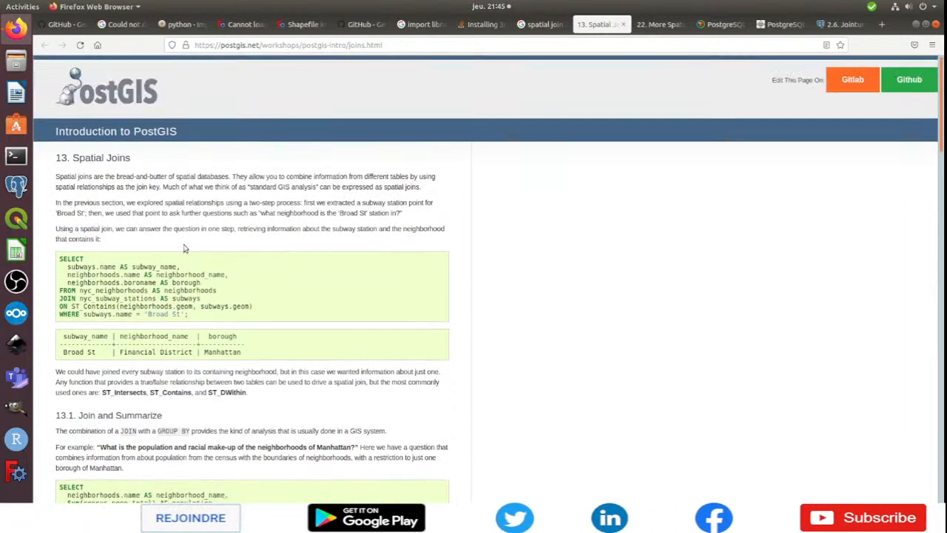
# Switch to pgAdmin III, connect to the localhost server and list the tables of the data1 schema in db_tutos
pyautogui.click(18, 186)
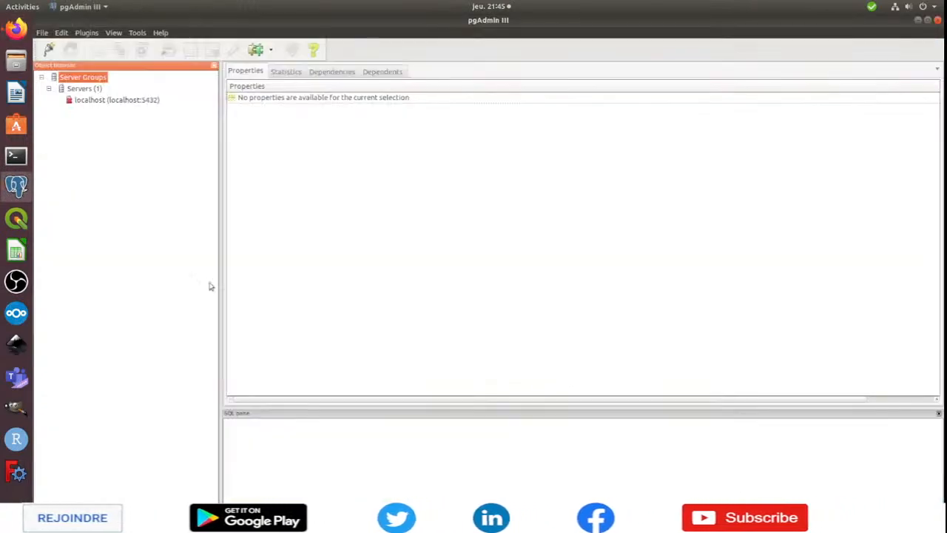
pyautogui.doubleClick(148, 101)
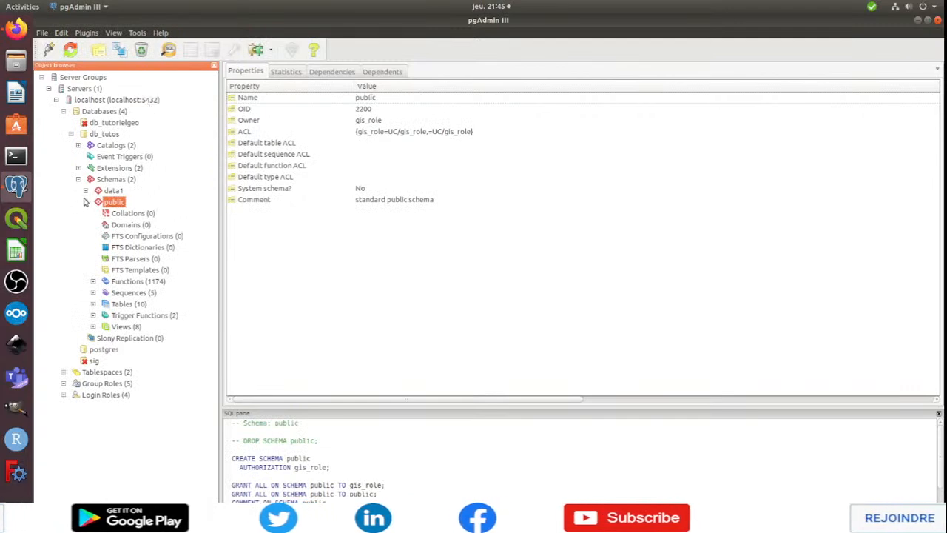
pyautogui.click(87, 193)
pyautogui.click(85, 201)
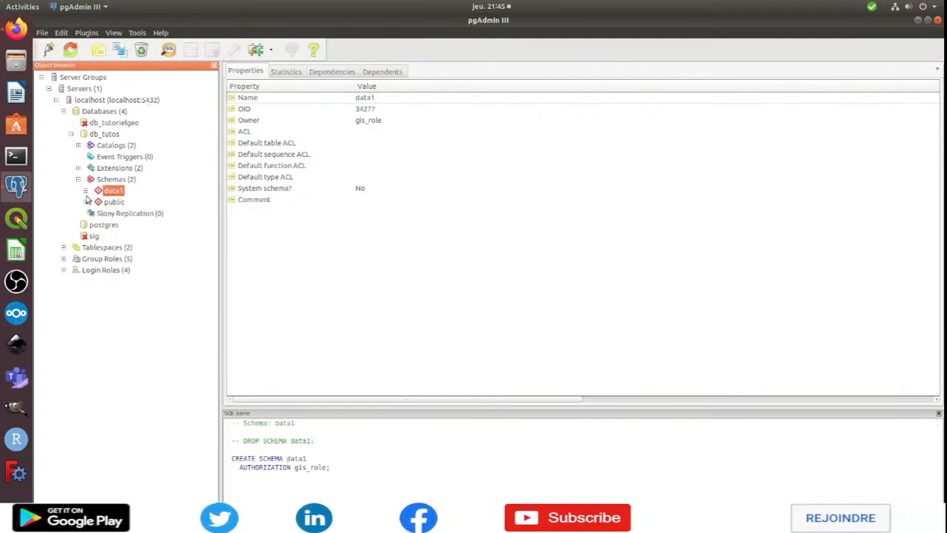
pyautogui.click(85, 191)
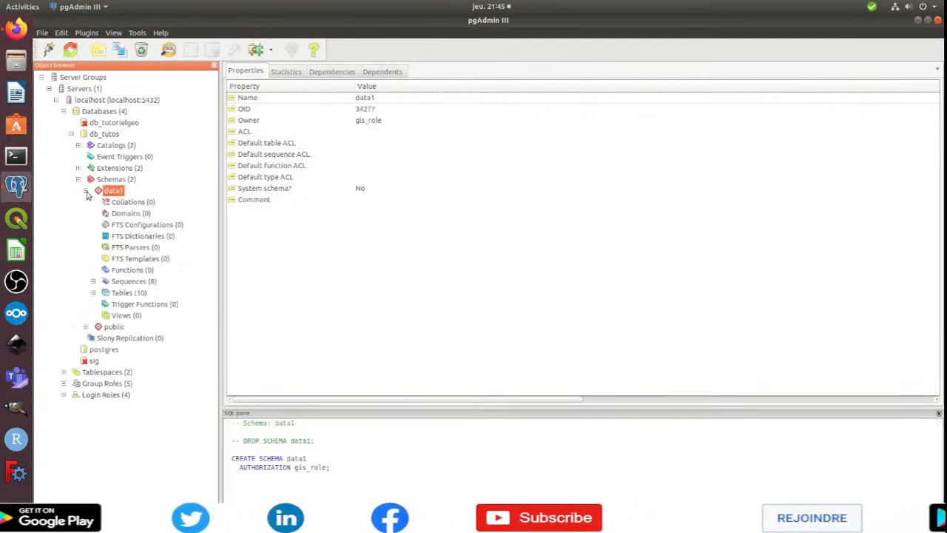
pyautogui.click(93, 293)
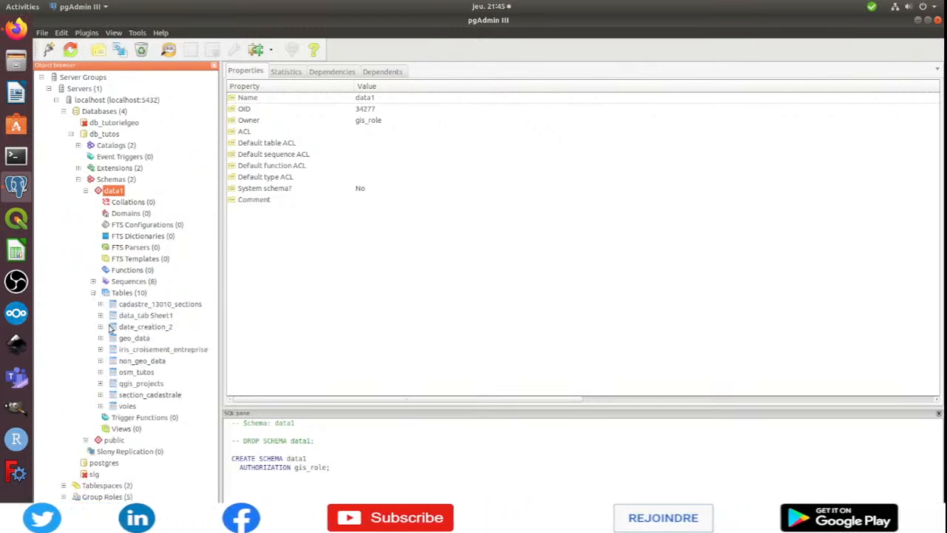
# Launch QGIS in a maximized window and open the Data Source Manager on its PostgreSQL source
pyautogui.click(19, 220)
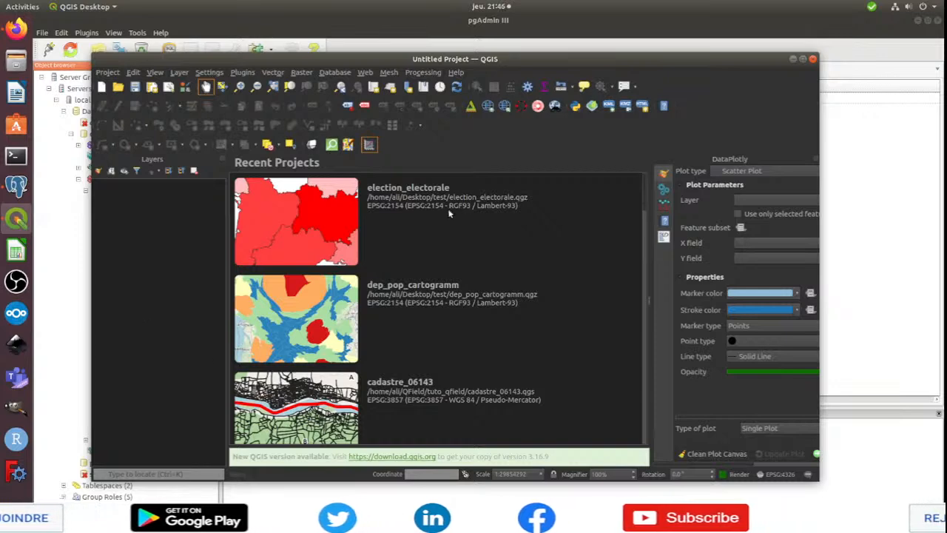
pyautogui.click(801, 60)
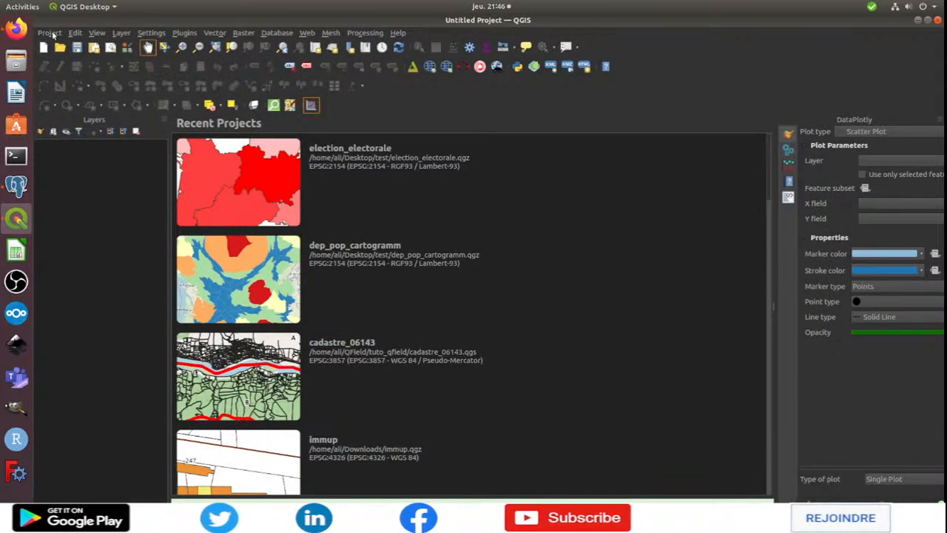
pyautogui.click(49, 33)
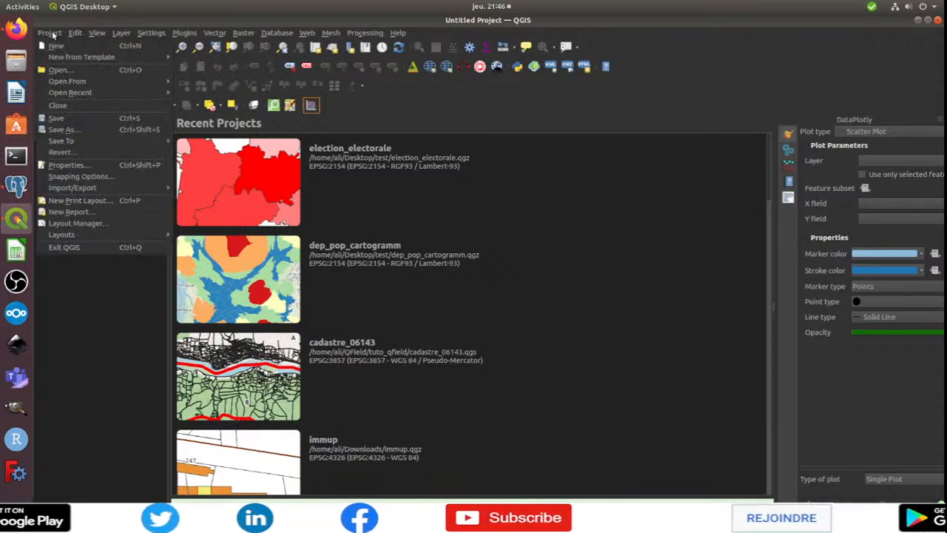
pyautogui.moveTo(97, 34)
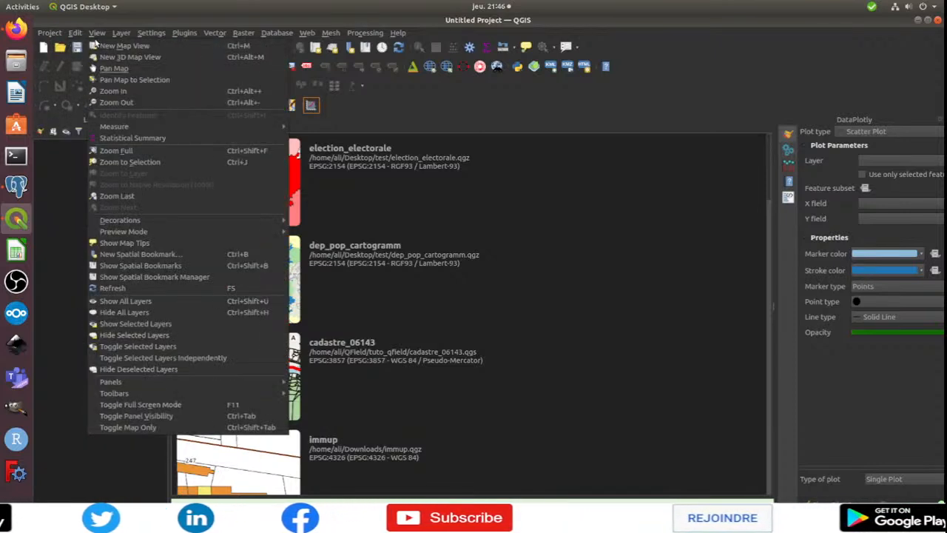
pyautogui.click(133, 45)
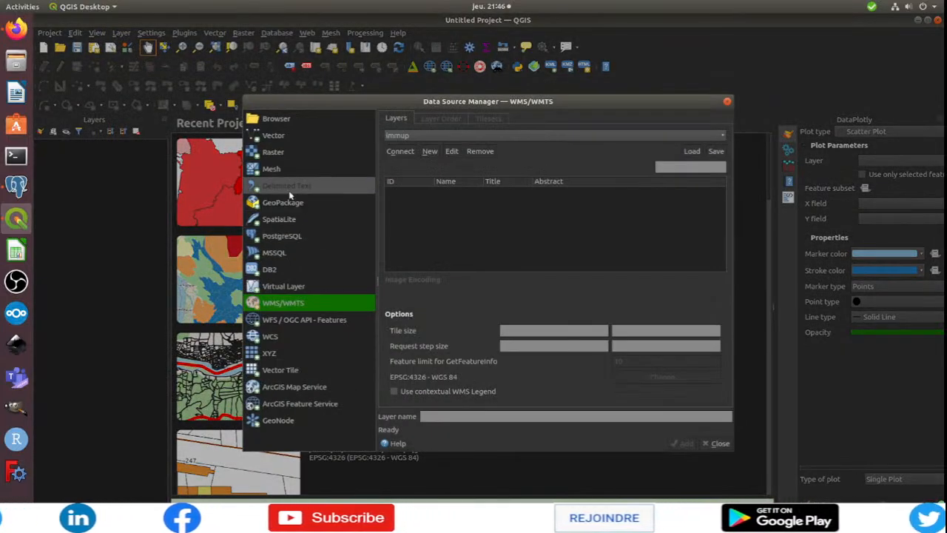
pyautogui.click(289, 234)
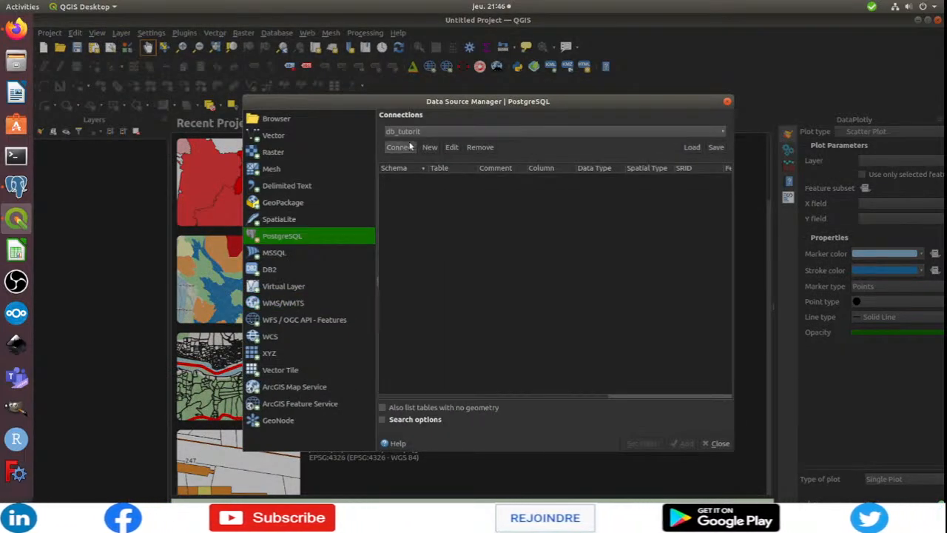
# Dismiss the credentials request for the db_tutorit connection and connect to db_tutos instead
pyautogui.click(411, 148)
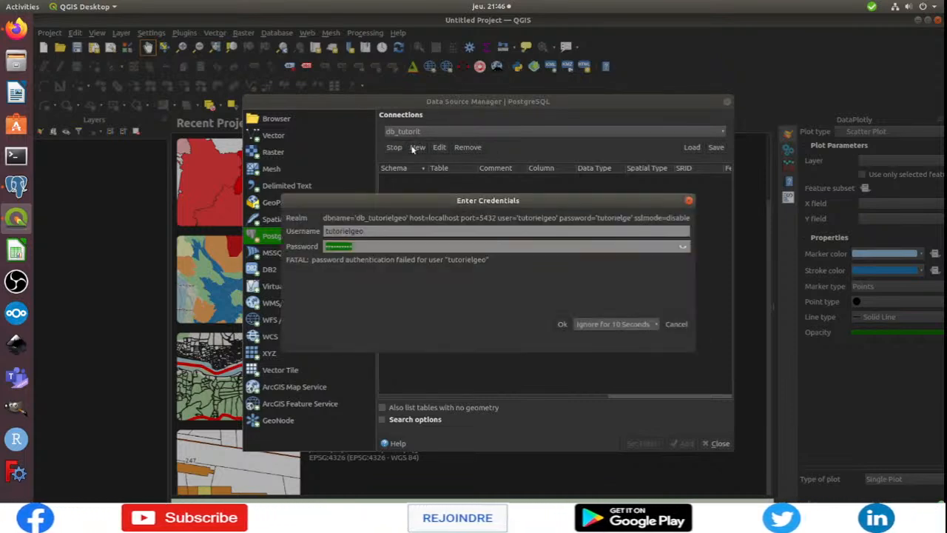
pyautogui.click(689, 200)
pyautogui.click(528, 131)
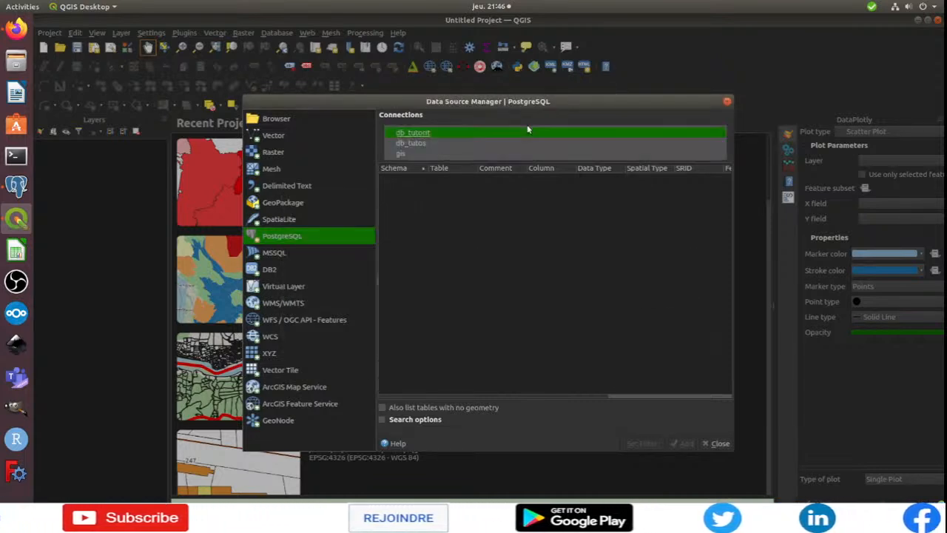
pyautogui.click(482, 142)
pyautogui.click(412, 148)
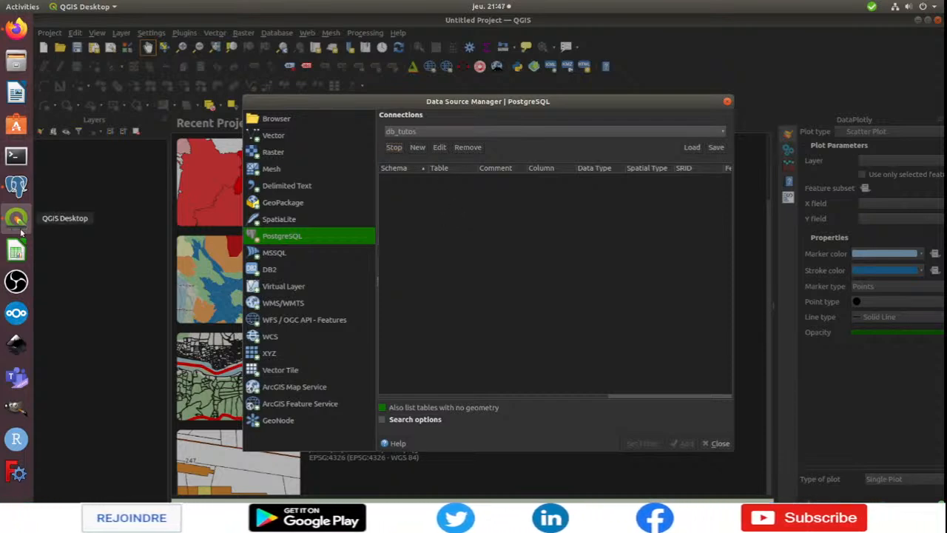
# Review the db_tutos connection settings, close them without changes, and switch back to pgAdmin III
pyautogui.click(440, 148)
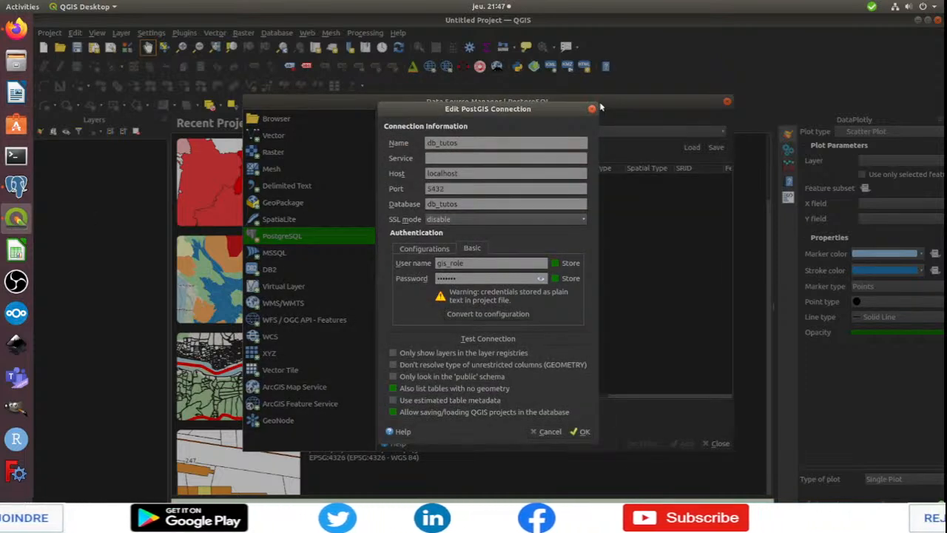
pyautogui.click(591, 109)
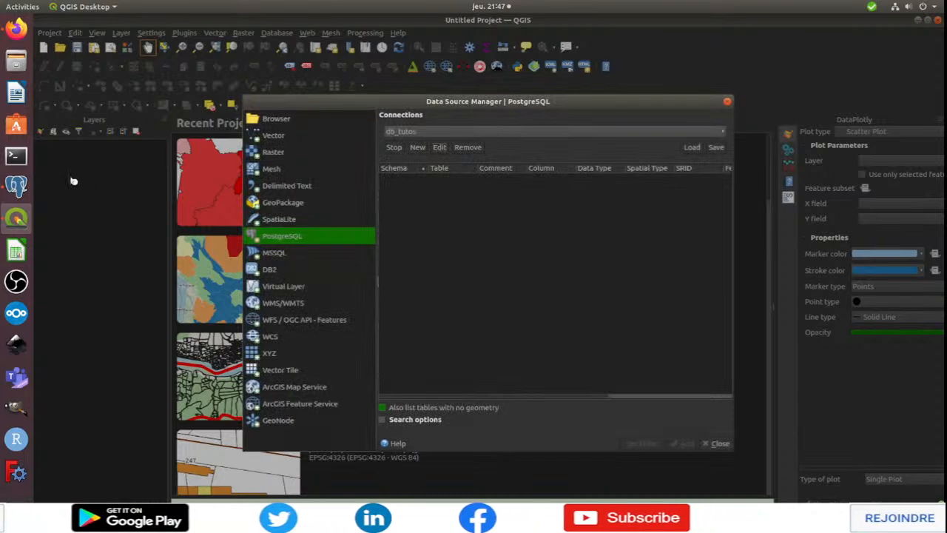
pyautogui.click(17, 186)
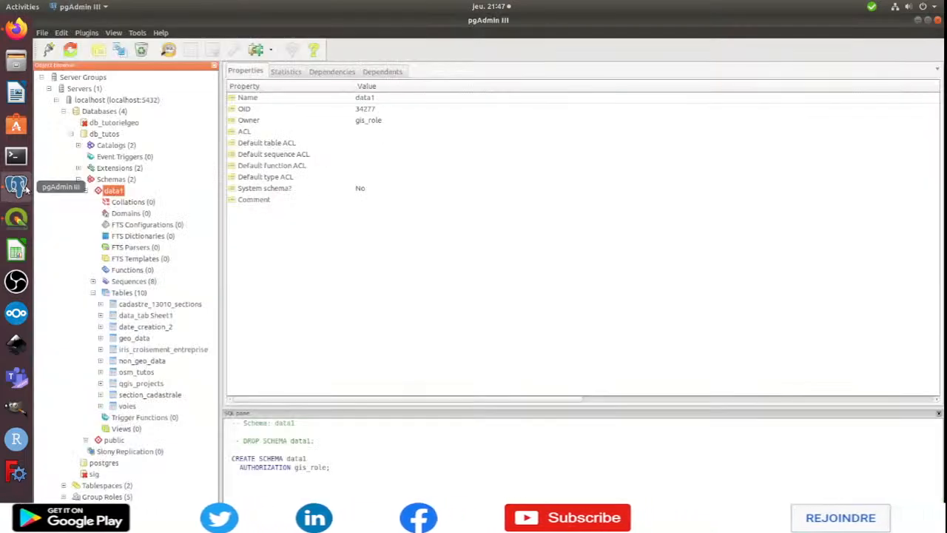